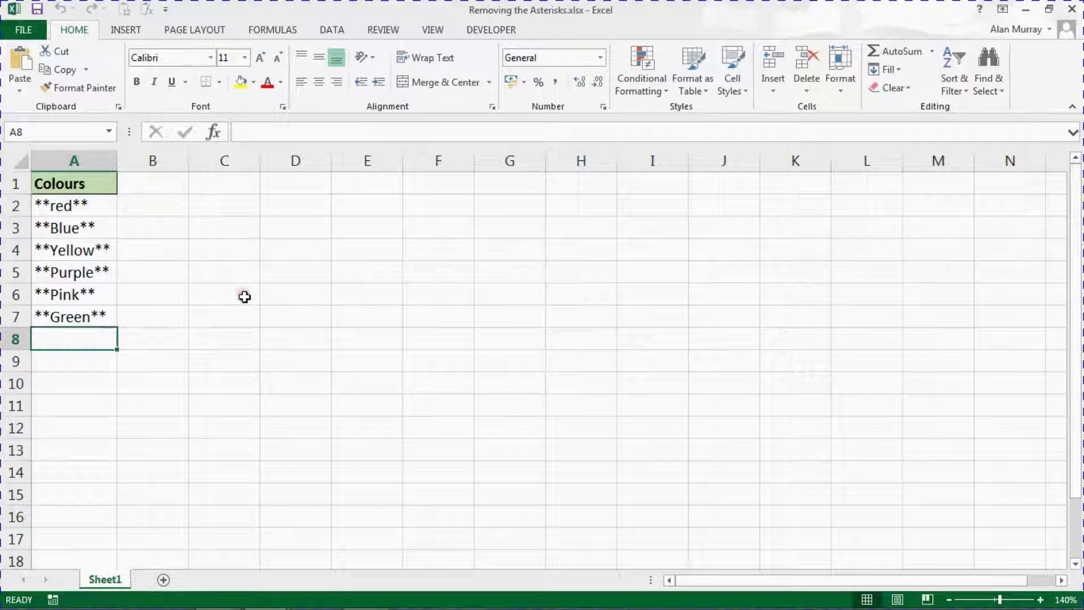
# Step: Select all of column A and bring up Find and Replace
pyautogui.moveTo(109, 211); pyautogui.dragTo(105, 315)
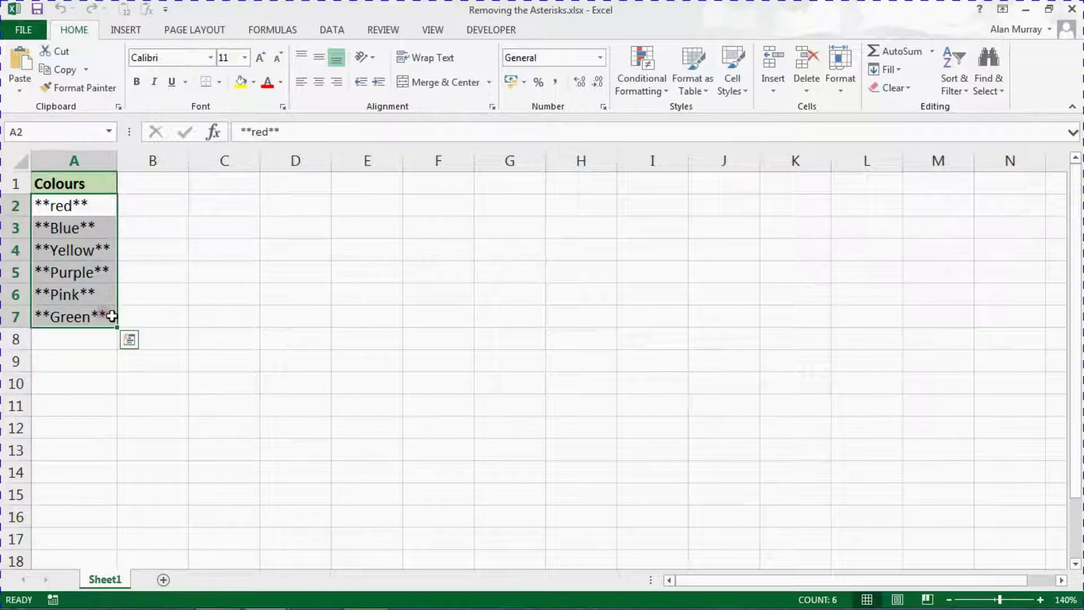
pyautogui.click(148, 314)
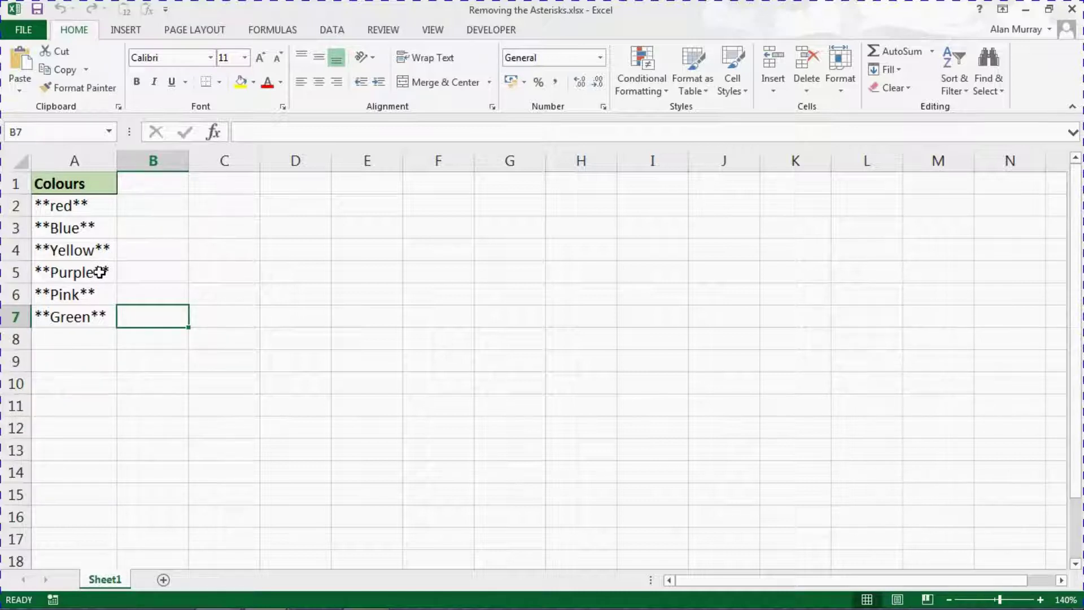
pyautogui.click(101, 162)
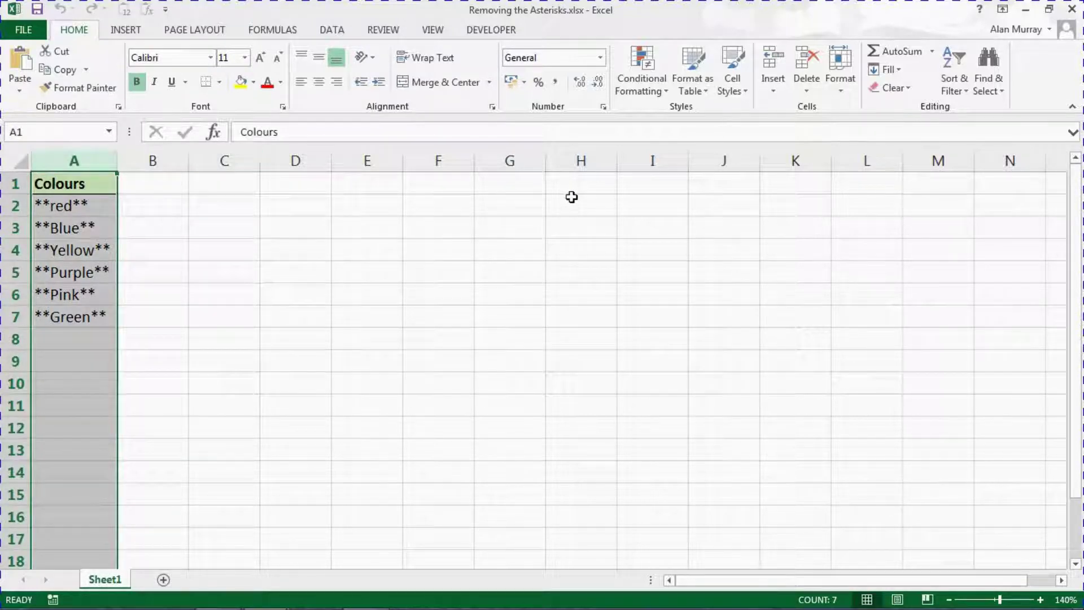
pyautogui.click(985, 83)
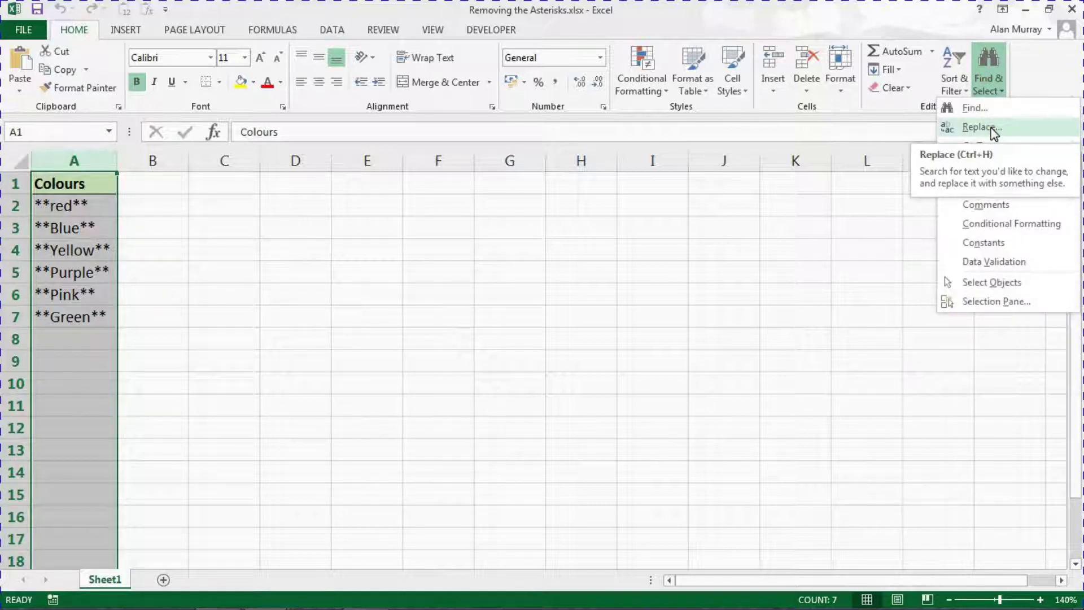
pyautogui.click(983, 127)
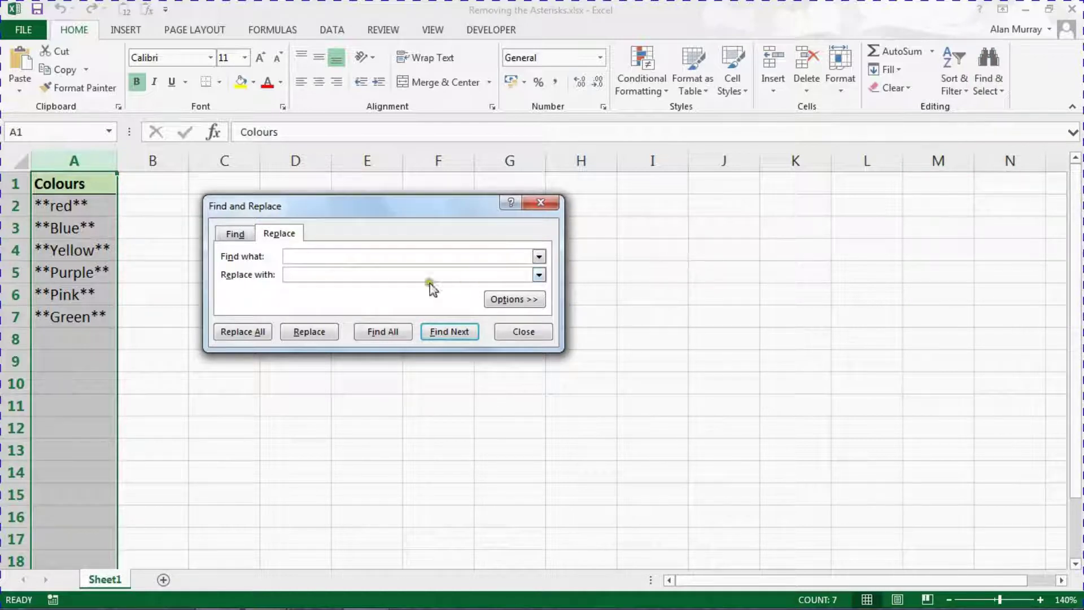
# Step: Enter * as the search text and leave the replacement empty
pyautogui.click(336, 258)
pyautogui.click(320, 255)
pyautogui.write('*')
pyautogui.click(289, 258)
pyautogui.click(289, 277)
pyautogui.click(290, 258)
pyautogui.click(289, 277)
pyautogui.click(290, 278)
pyautogui.click(293, 275)
pyautogui.click(298, 275)
pyautogui.click(288, 257)
pyautogui.write('*')
# Step: Replace all * matches in column A, blanking all seven cells, then close the summary and dialog
pyautogui.click(266, 332)
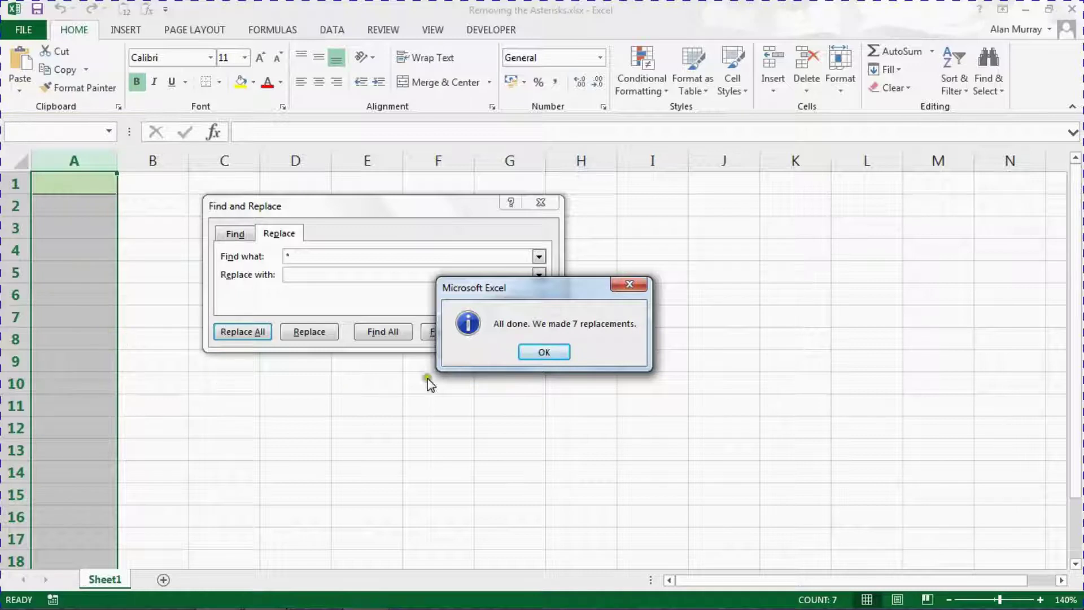
pyautogui.click(543, 351)
pyautogui.click(542, 337)
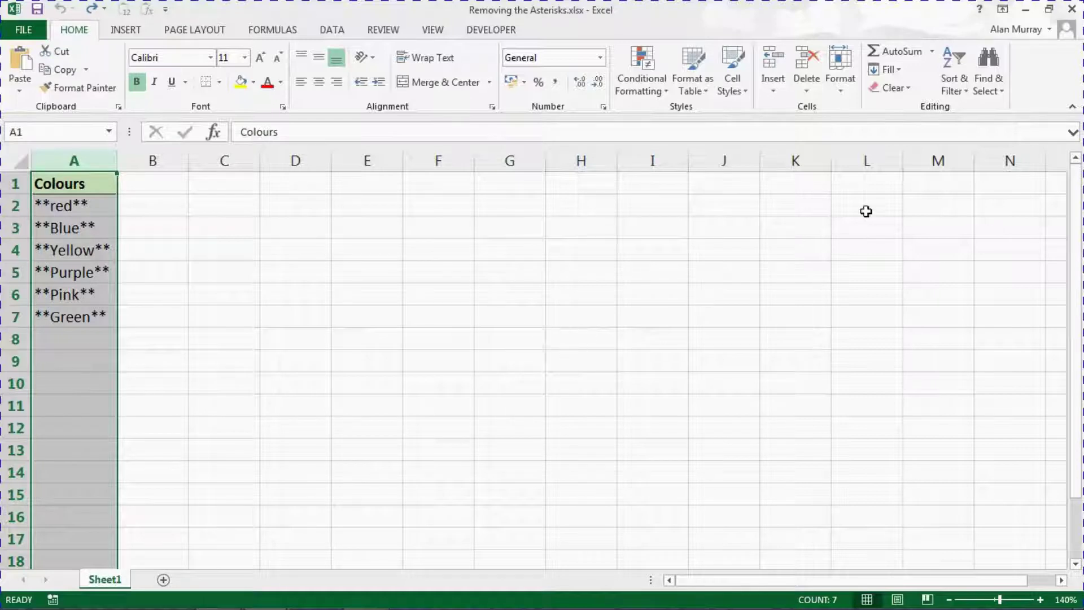
# Step: Reopen Find and Replace with ~* as the search text and an empty replacement
pyautogui.click(988, 86)
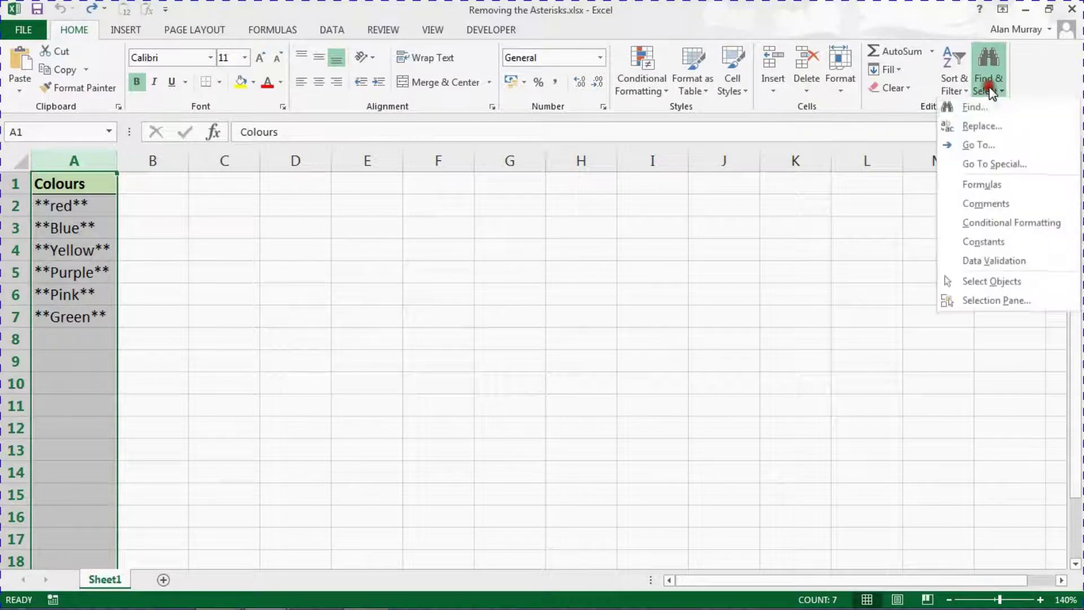
pyautogui.click(992, 127)
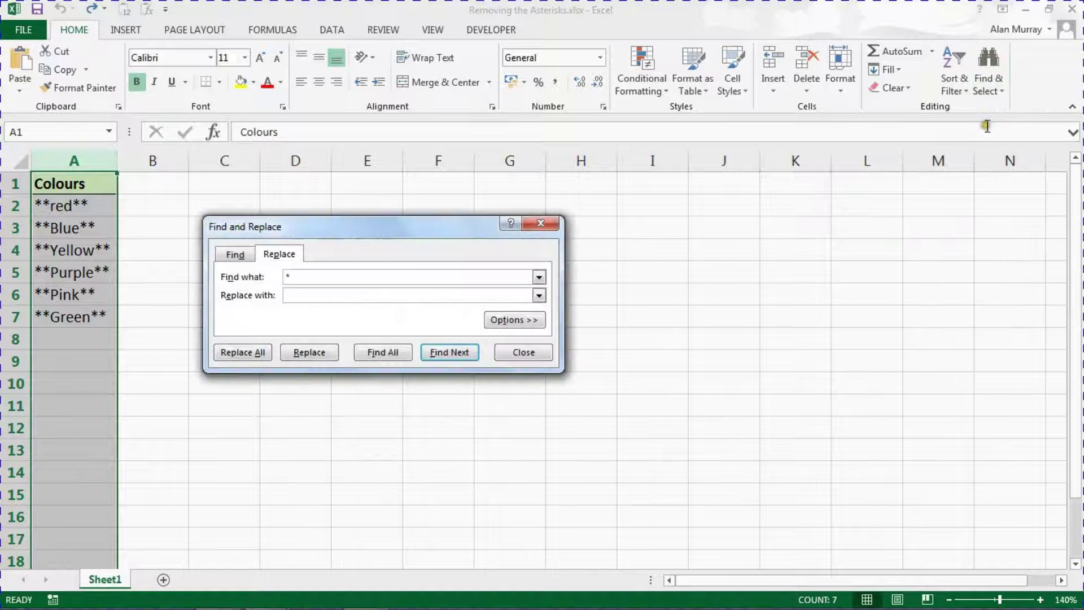
pyautogui.click(287, 276)
pyautogui.write('~*')
pyautogui.click(290, 276)
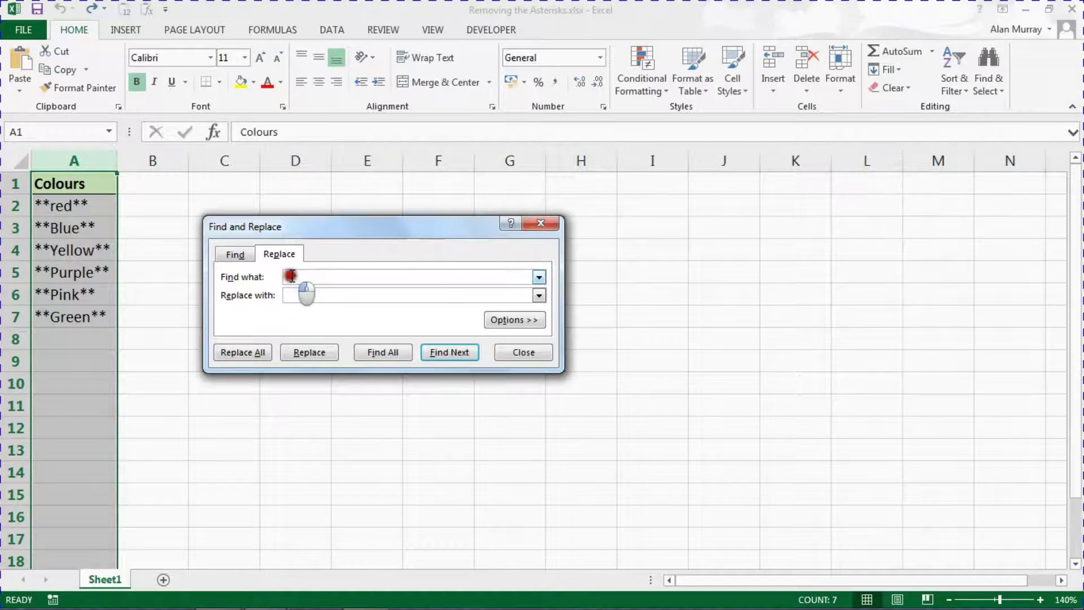
pyautogui.click(293, 277)
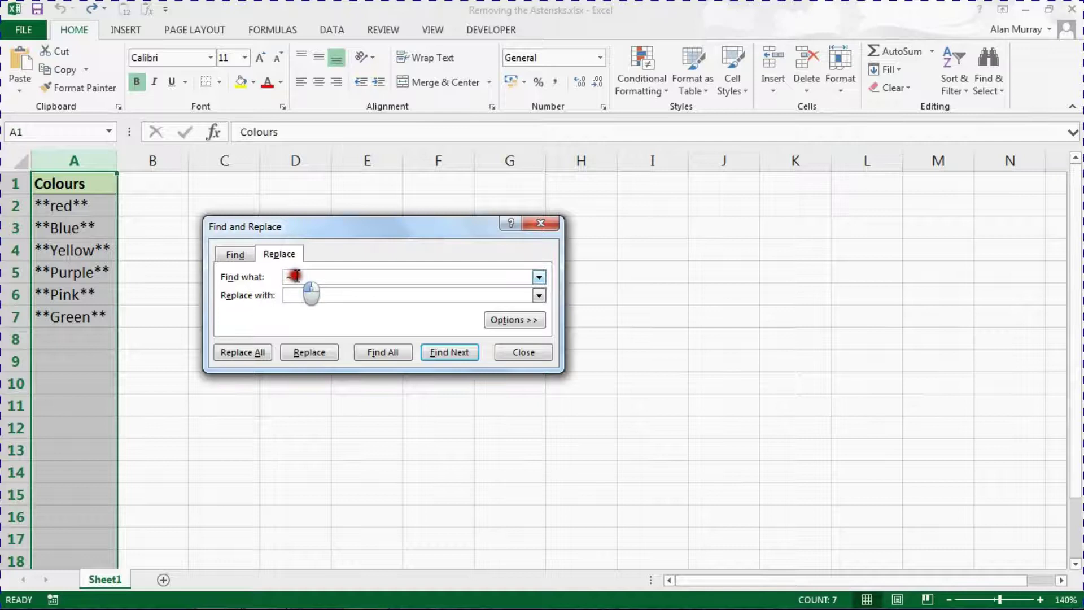
pyautogui.click(299, 277)
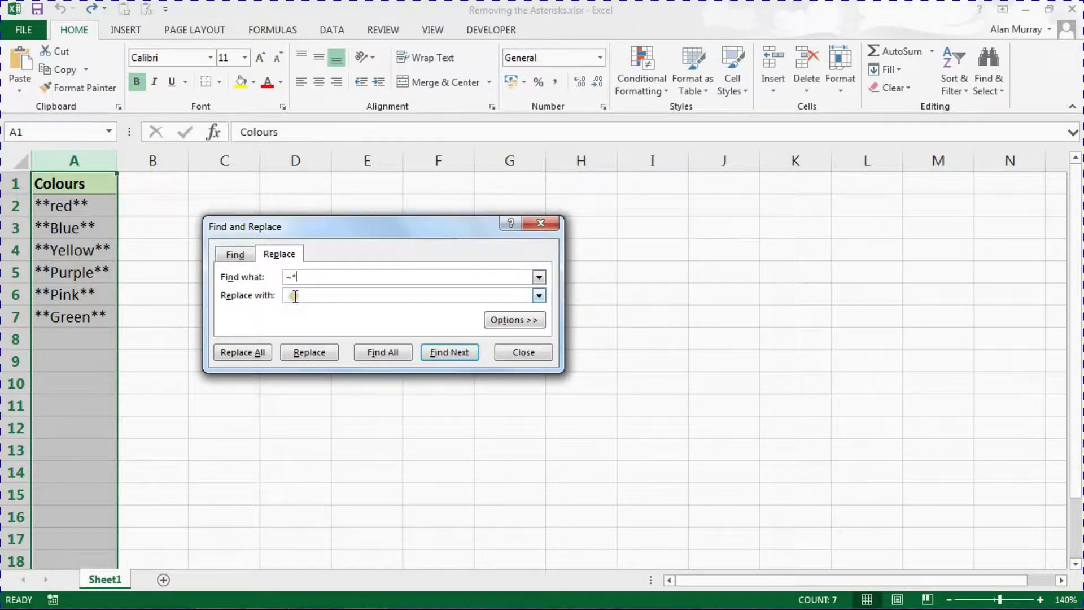
# Step: Replace all literal asterisks (24 replacements), close the dialog, and deselect column A
pyautogui.click(295, 295)
pyautogui.click(242, 352)
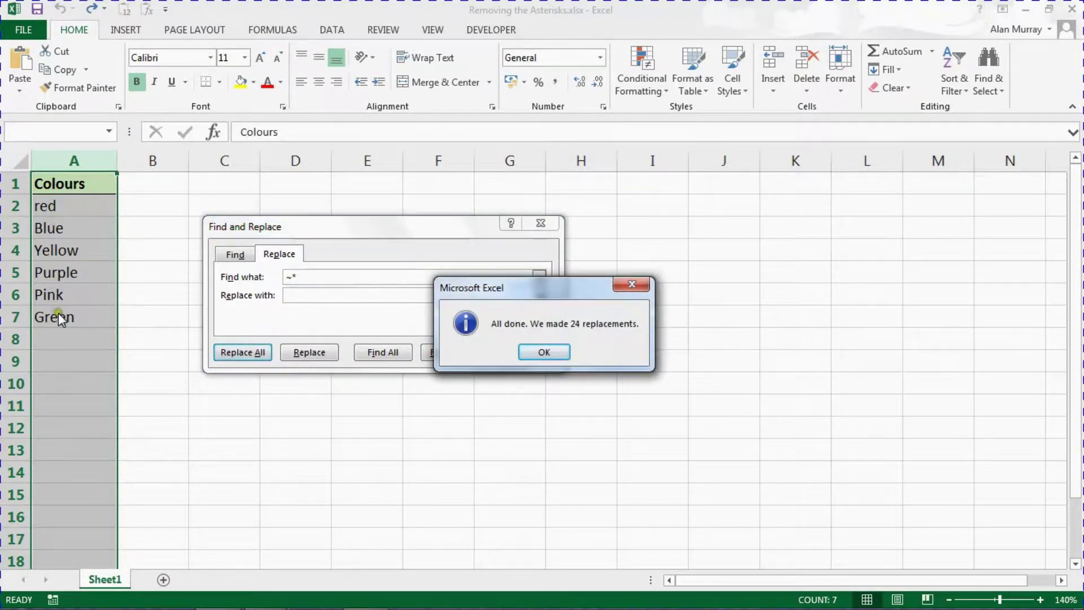
pyautogui.click(552, 356)
pyautogui.click(244, 313)
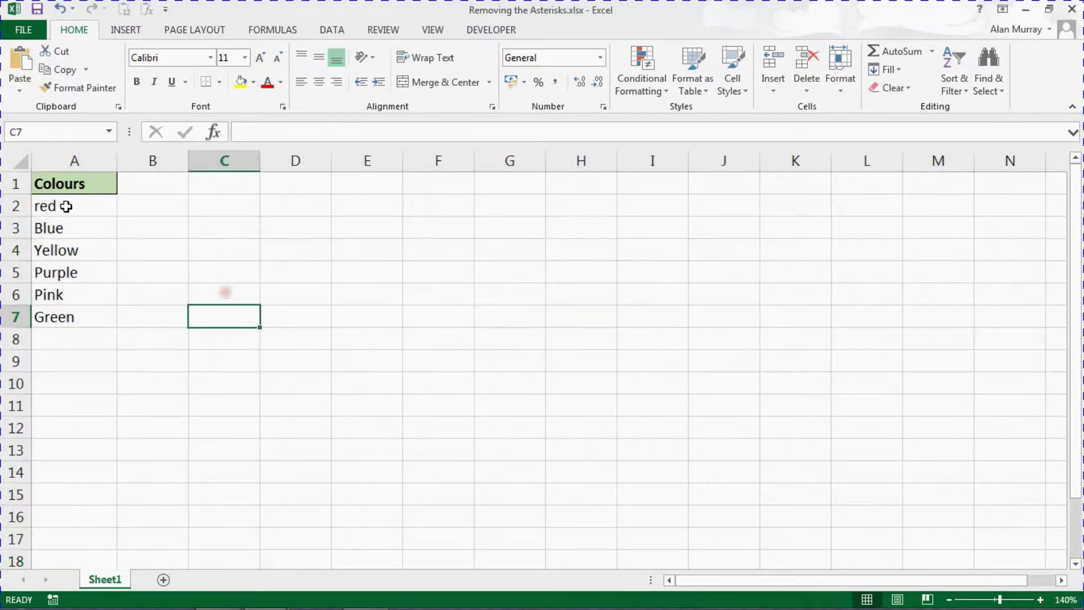